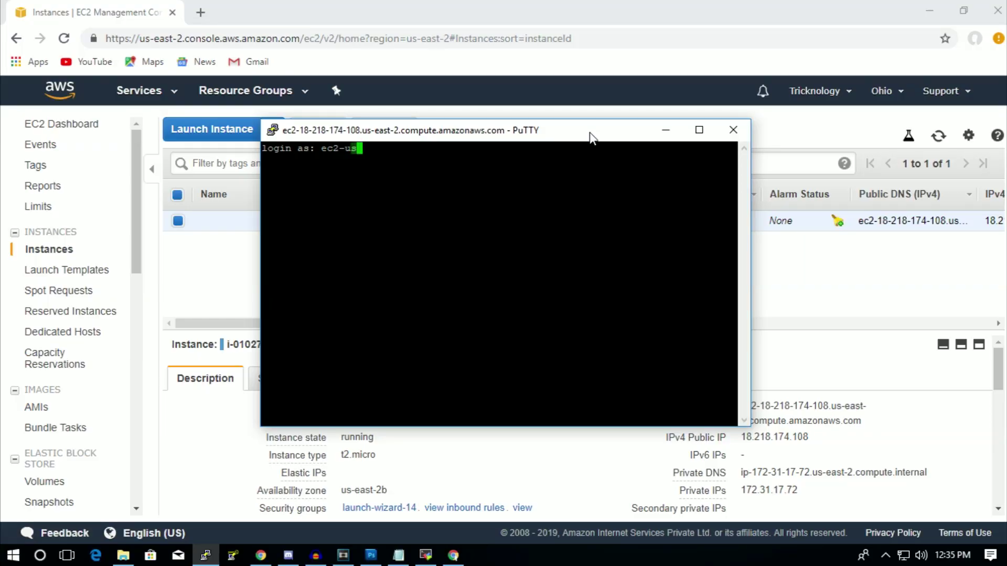
text(er)
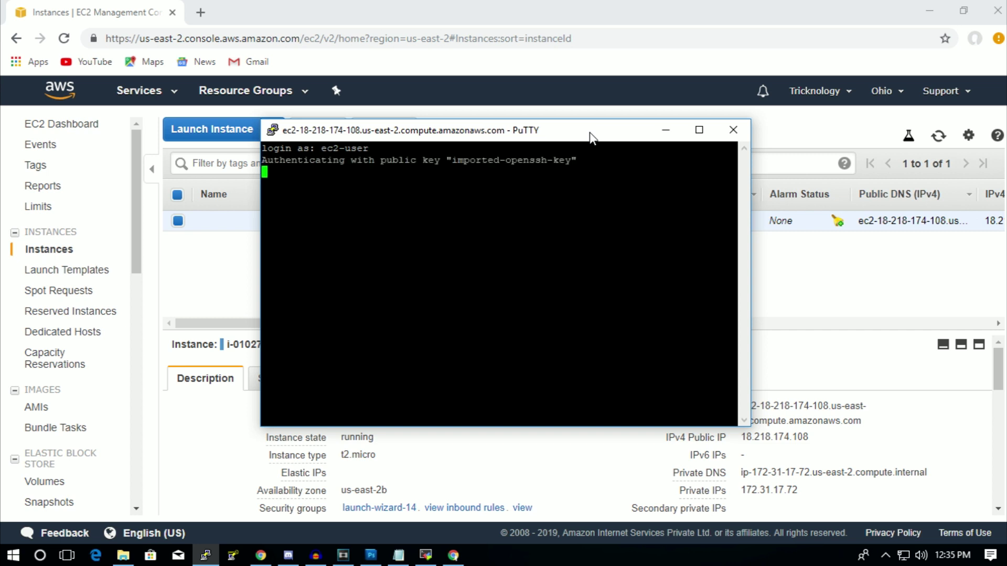
text(s)
- Run ls and then yum list in the ec2-user shell on the EC2 instance
key(Return)
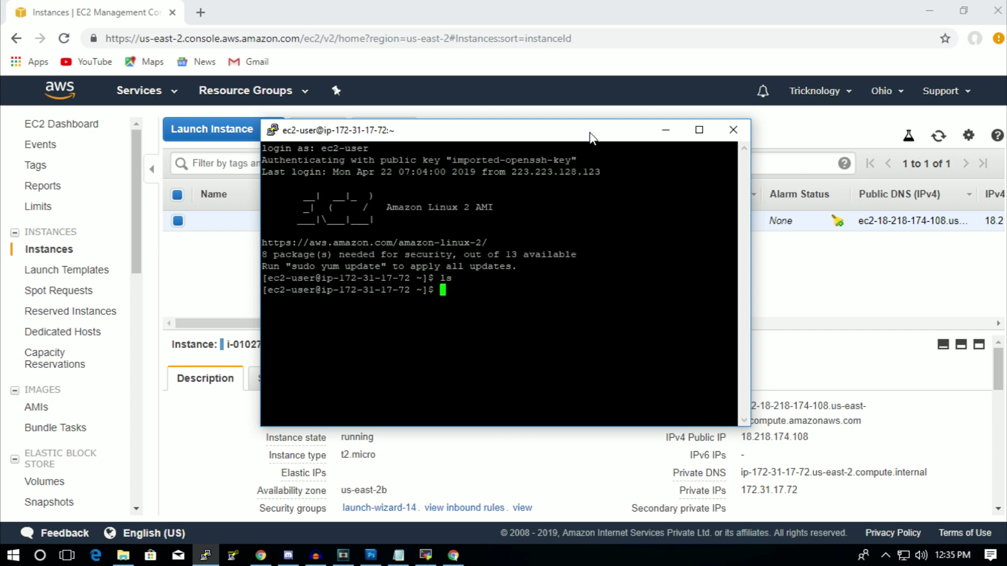
text(yum list)
key(Return)
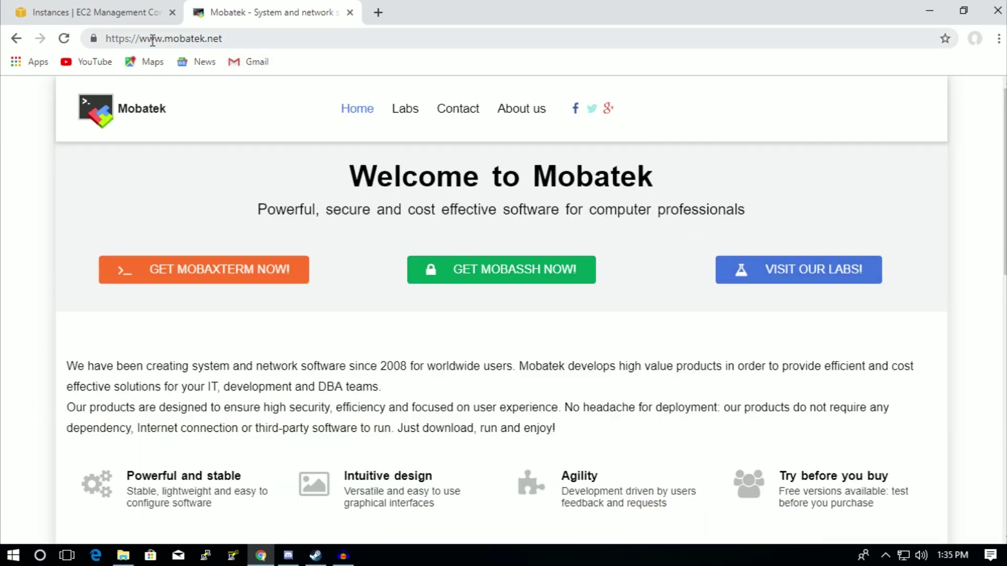
- Go from mobatek.net to the MobaXterm Home Edition v11.1 download
click(168, 40)
click(288, 37)
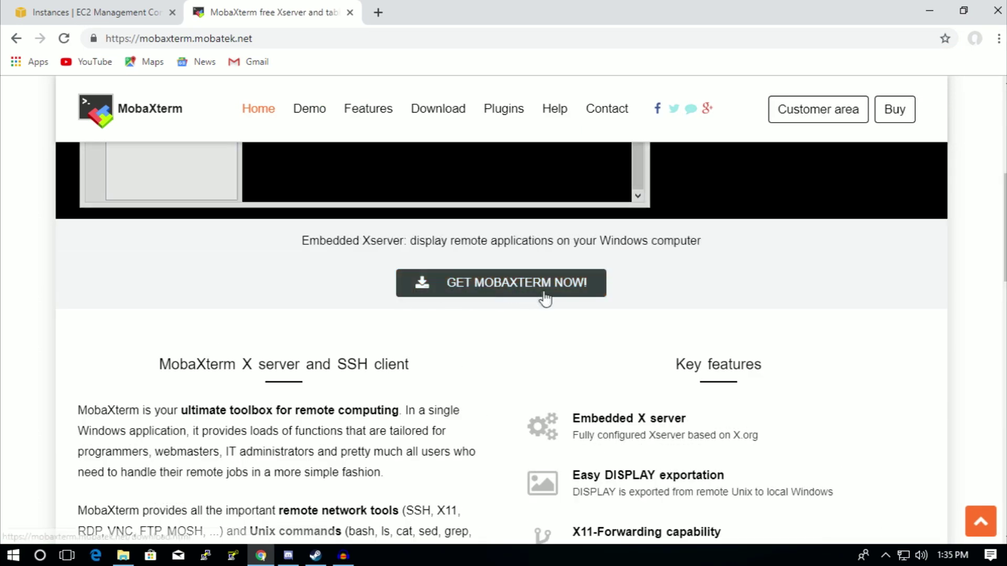
click(534, 292)
scroll(381, 289, down, 3)
scroll(382, 290, up, 3)
drag(197, 202, 408, 226)
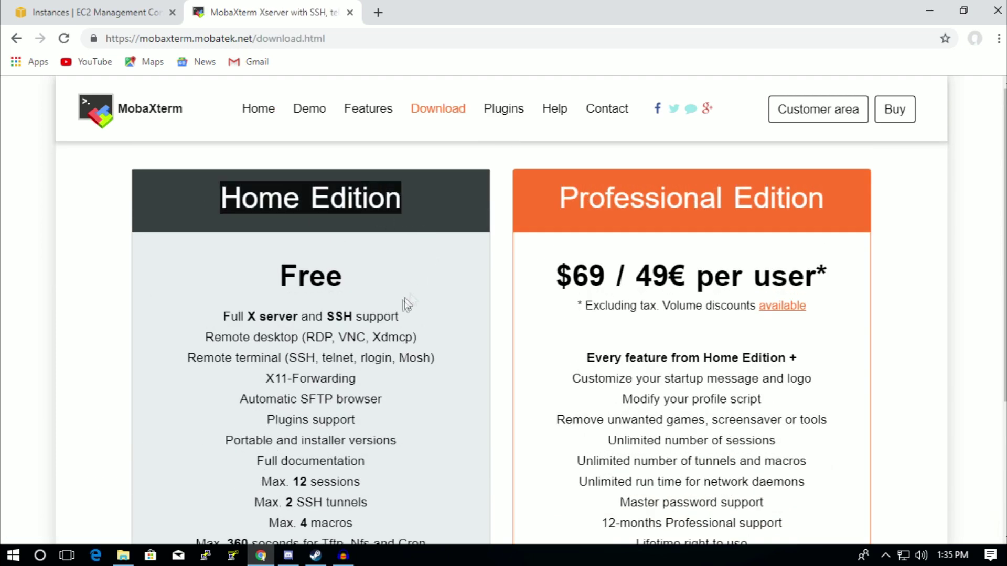
scroll(354, 315, down, 2)
scroll(299, 353, down, 1)
click(342, 401)
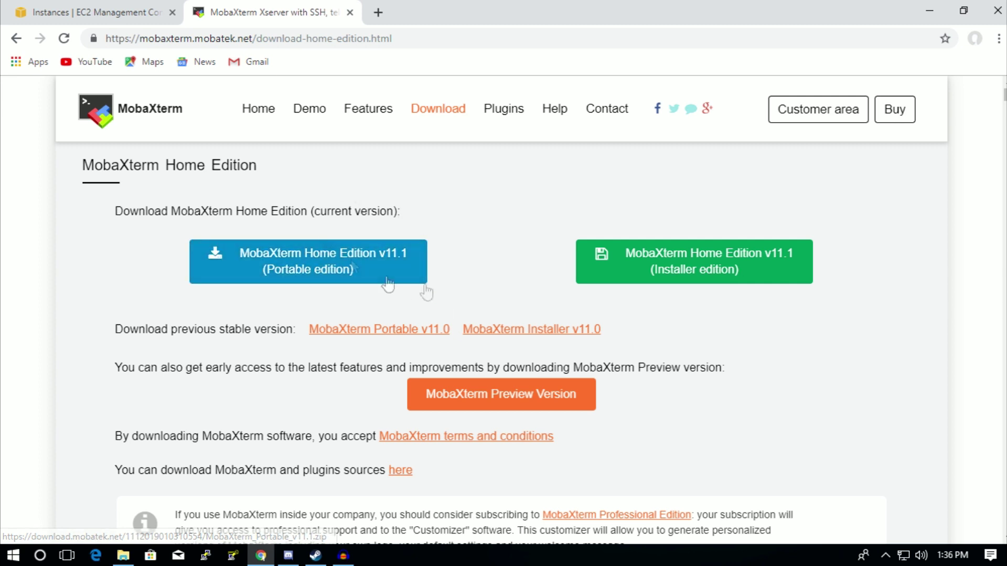
click(724, 284)
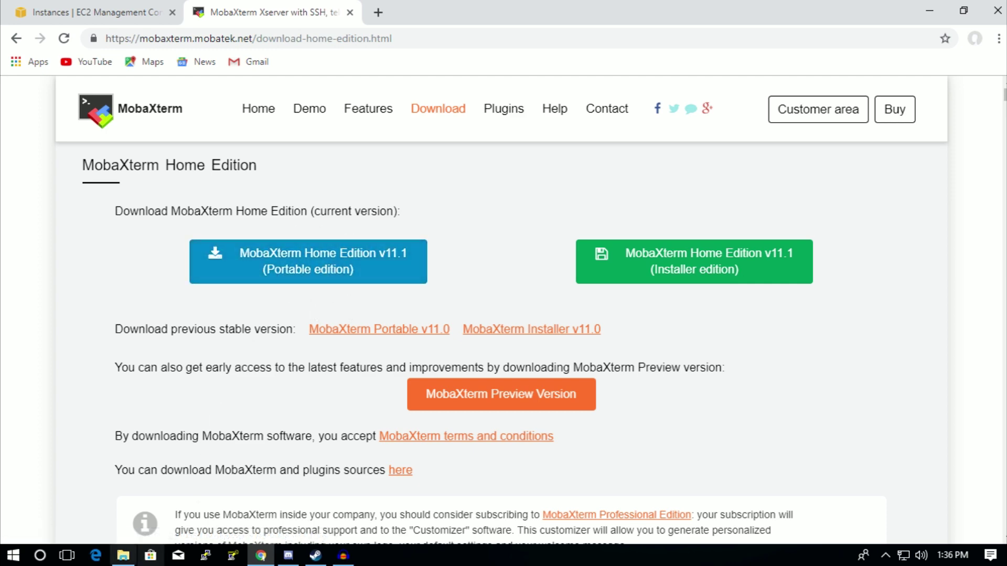
click(123, 556)
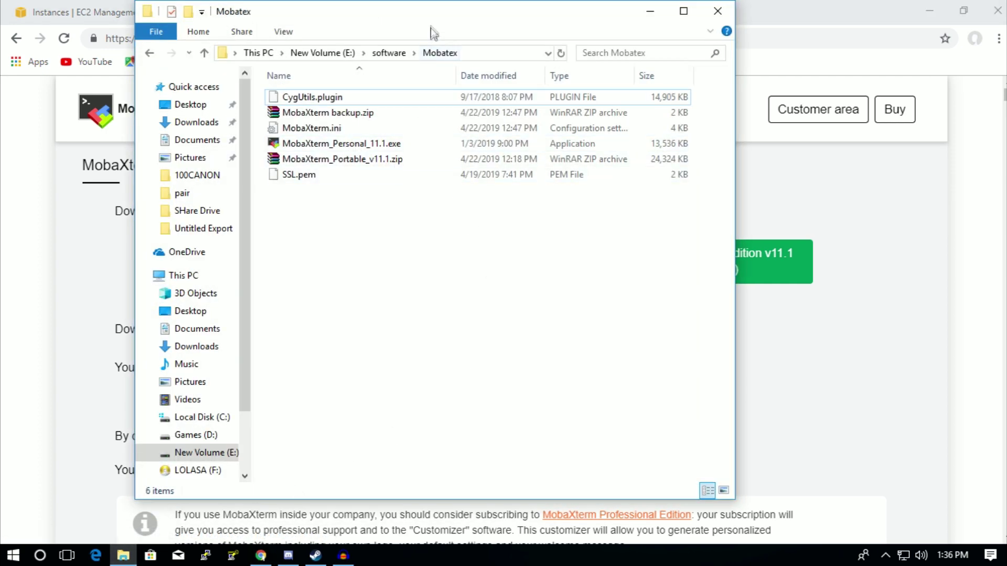
- Extract MobaXterm_Portable_v11.1.zip here, overwriting existing files with Yes to All
drag(431, 32, 687, 66)
click(618, 196)
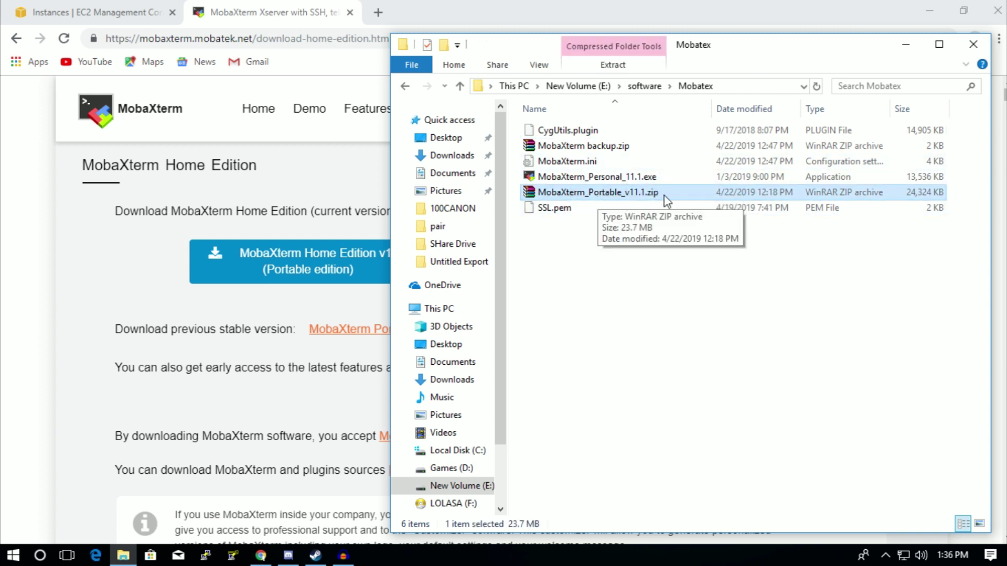
right_click(634, 196)
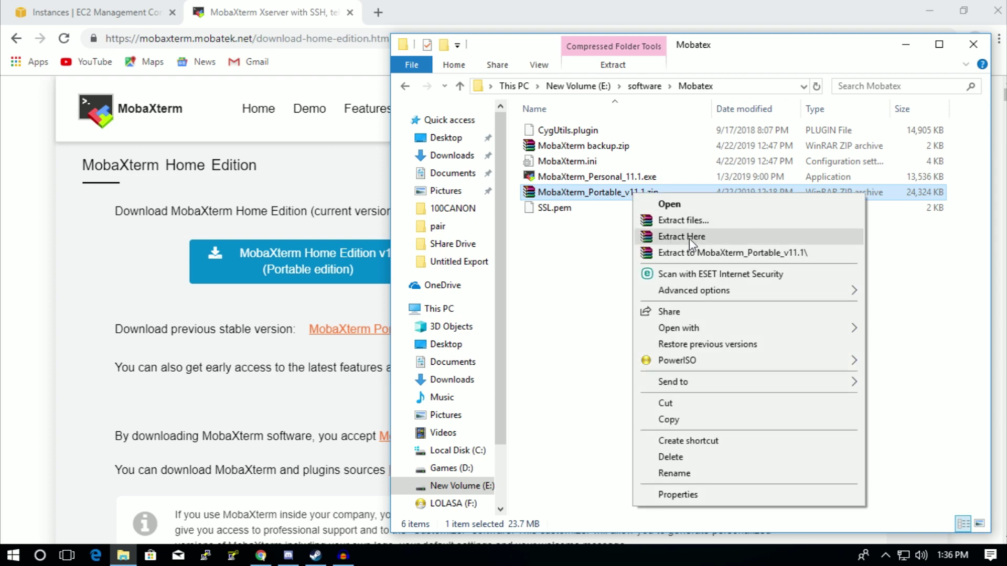
click(670, 239)
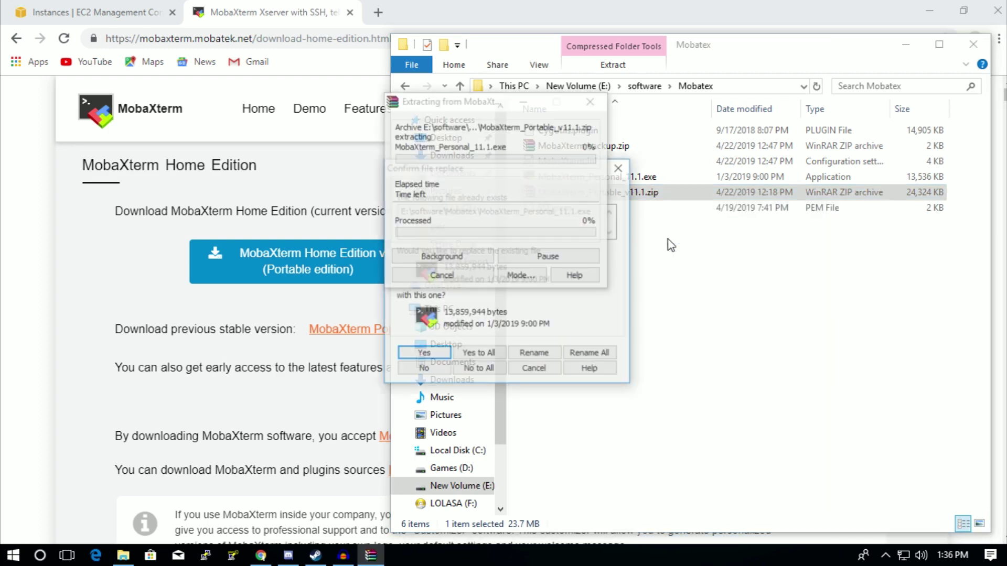
click(497, 352)
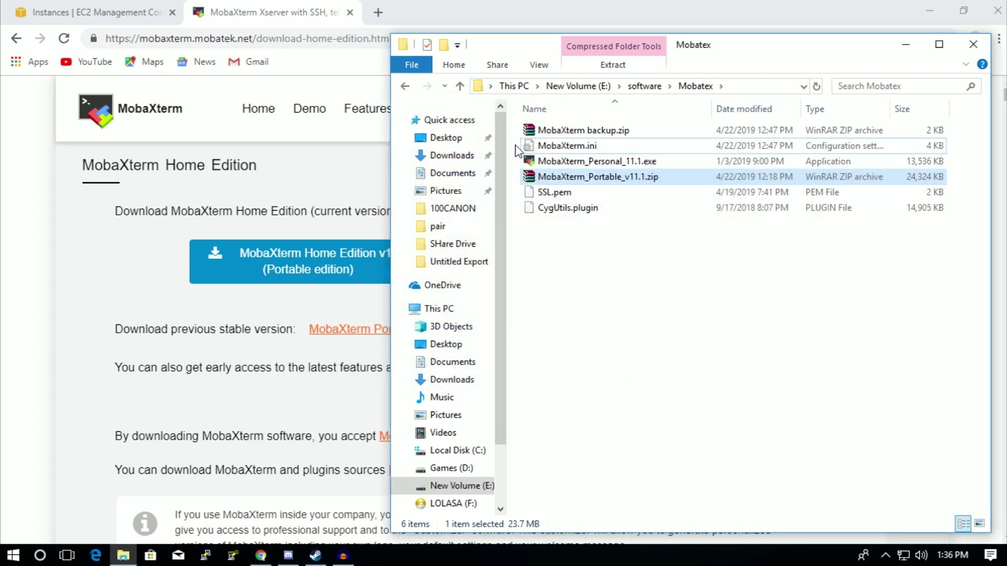
- Launch MobaXterm_Personal_11.1.exe from the Mobatex folder
drag(517, 150, 535, 214)
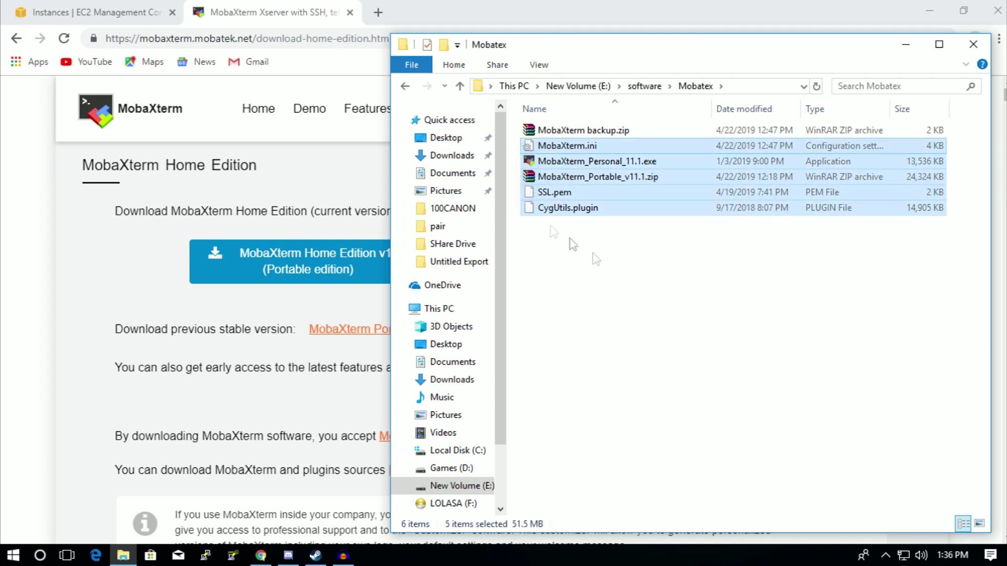
click(683, 293)
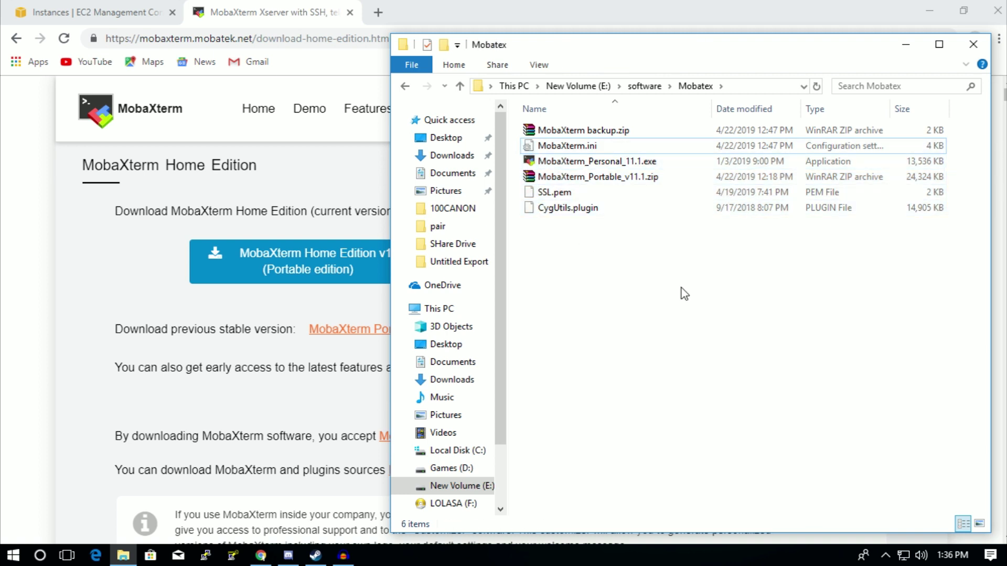
right_click(633, 178)
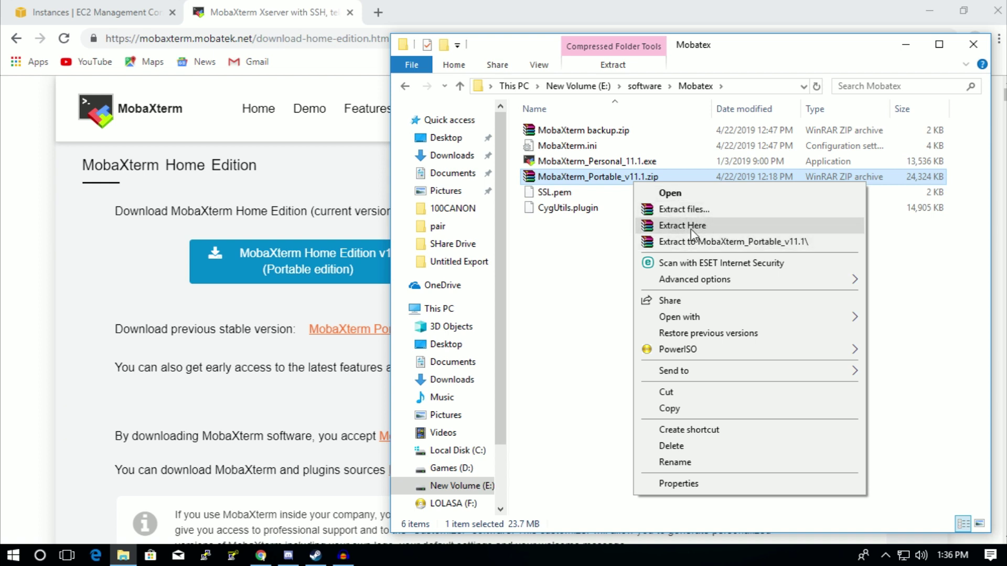
click(610, 150)
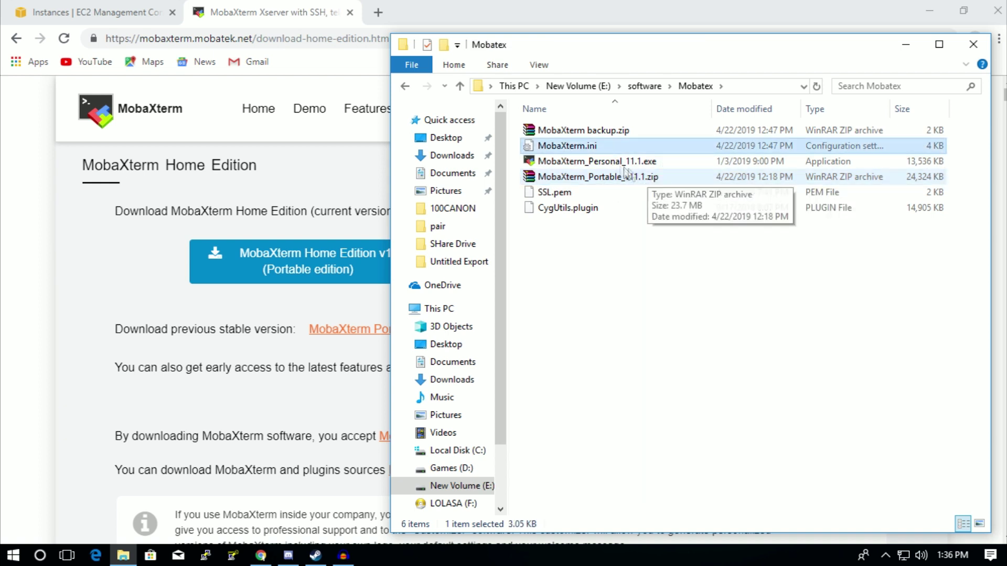
double_click(604, 168)
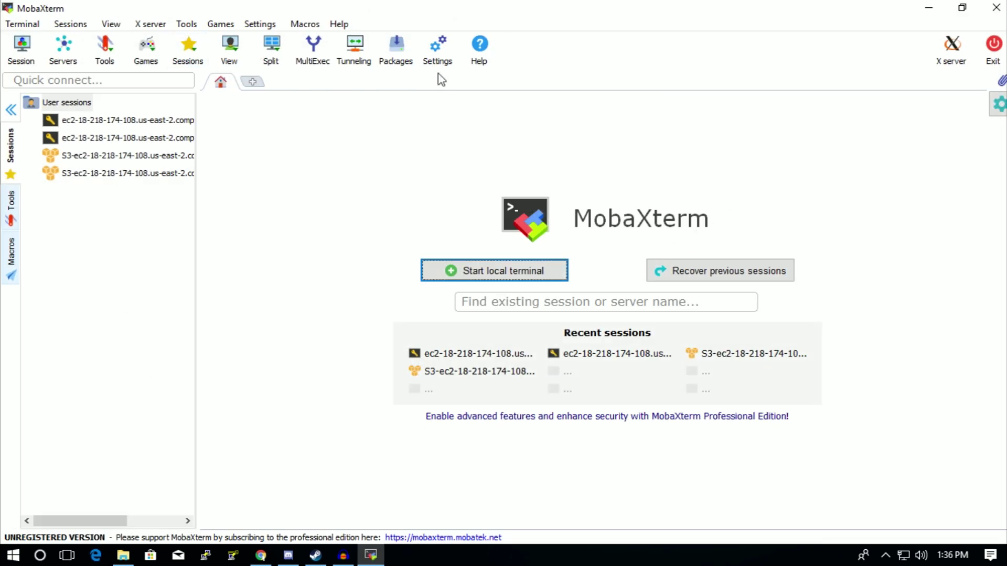
- Create a new session and pick SSH as the session type
click(21, 52)
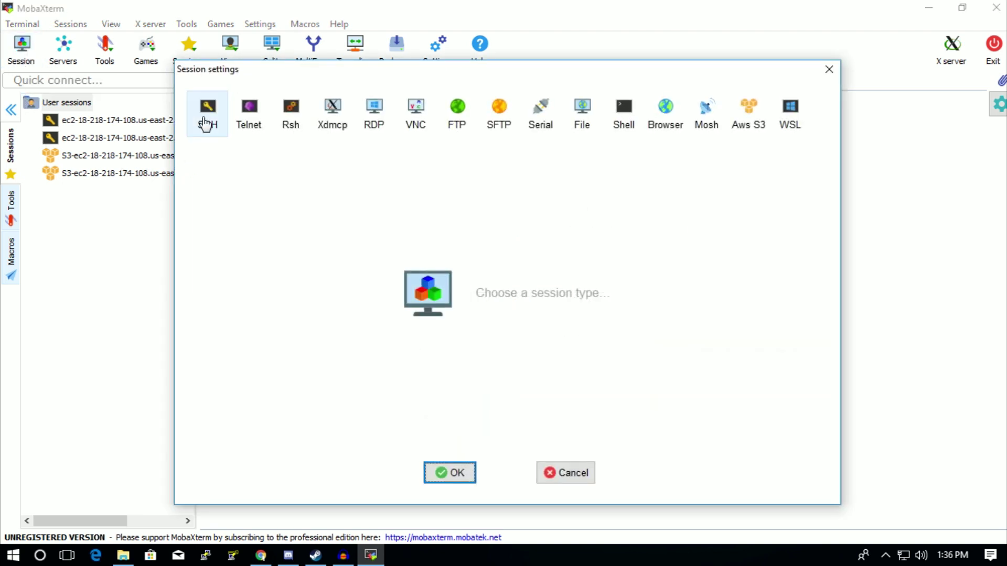
click(207, 120)
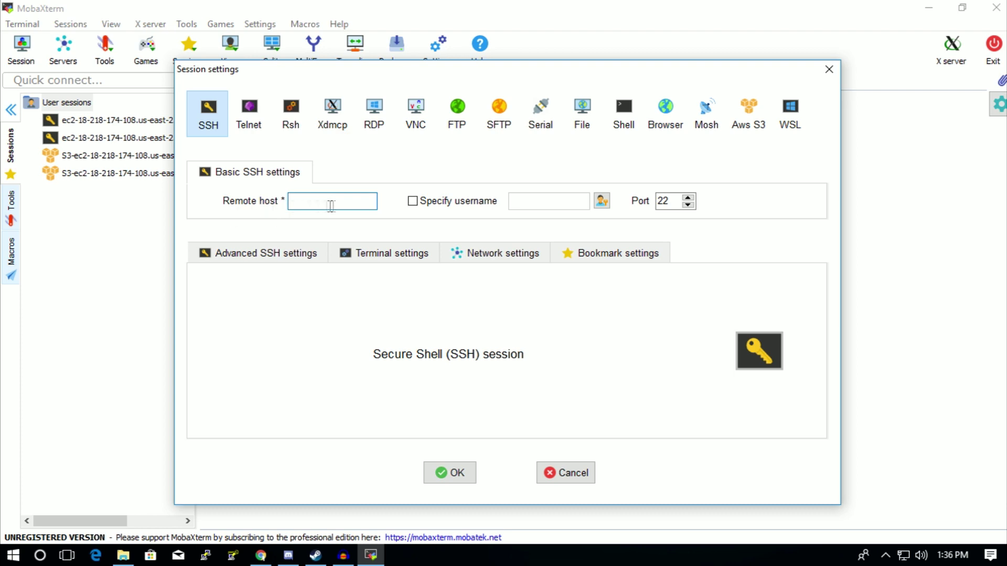
- Copy the full public DNS hostname from the EC2 Instances page description
click(260, 557)
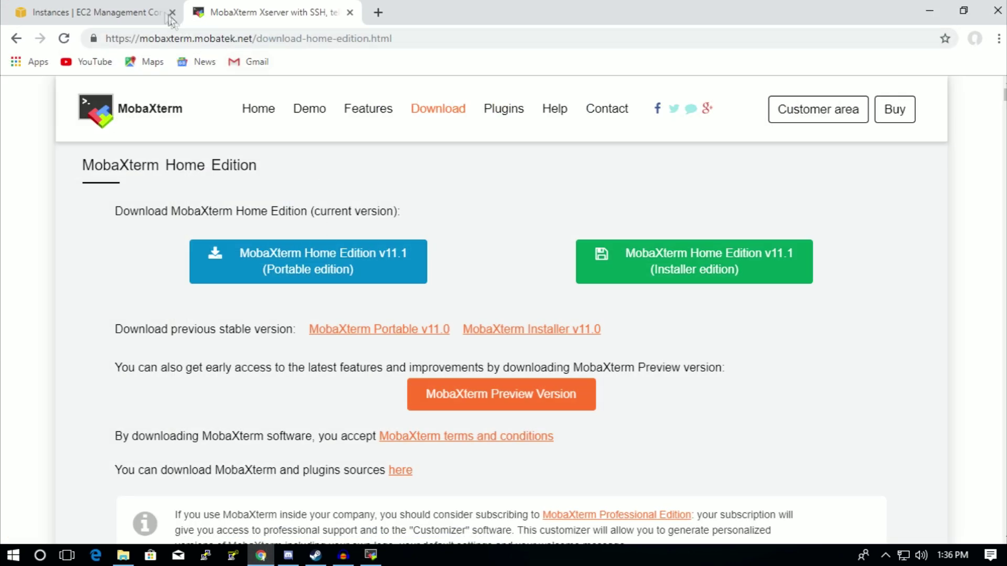
click(95, 11)
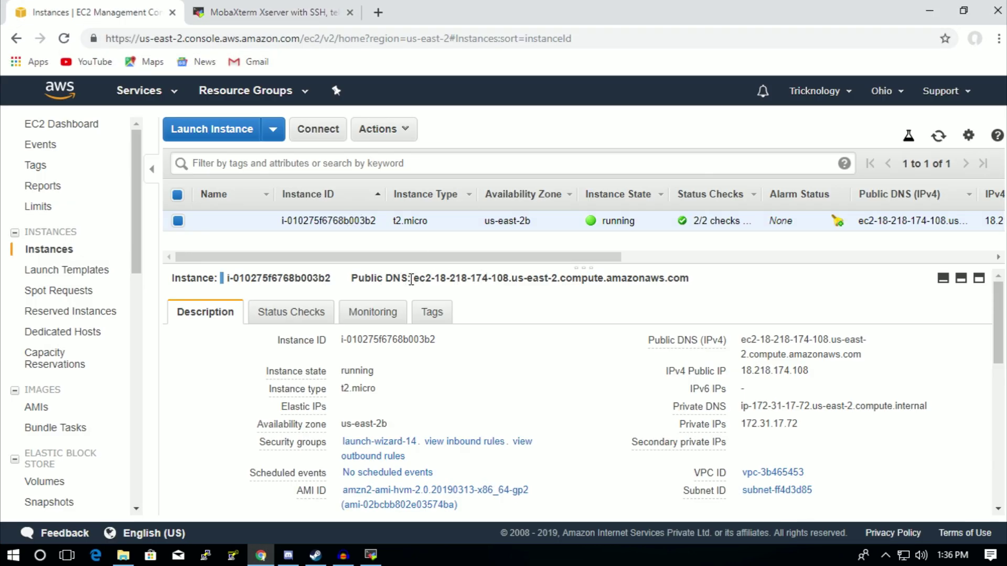
drag(420, 281, 562, 279)
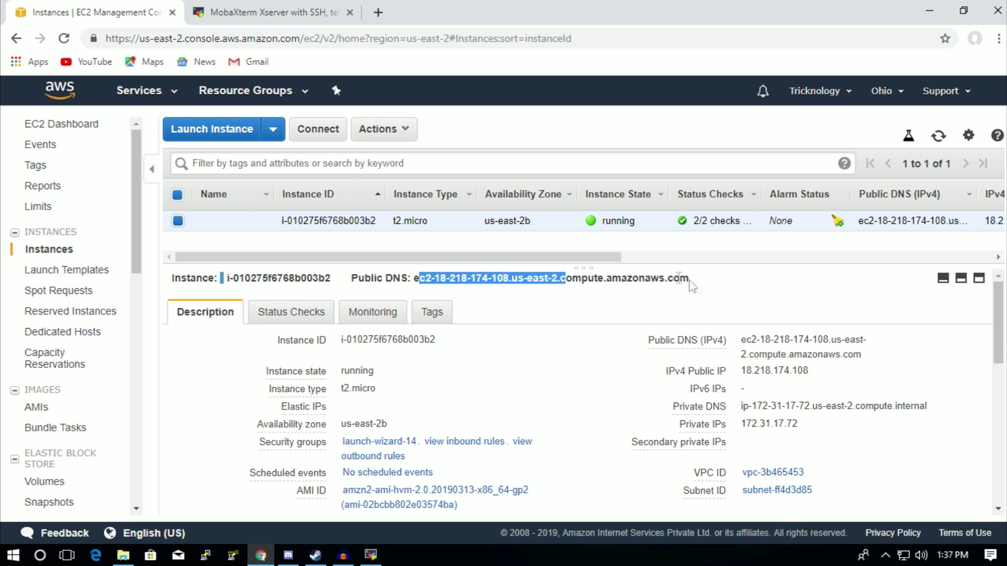
drag(691, 280, 416, 275)
right_click(429, 280)
click(445, 289)
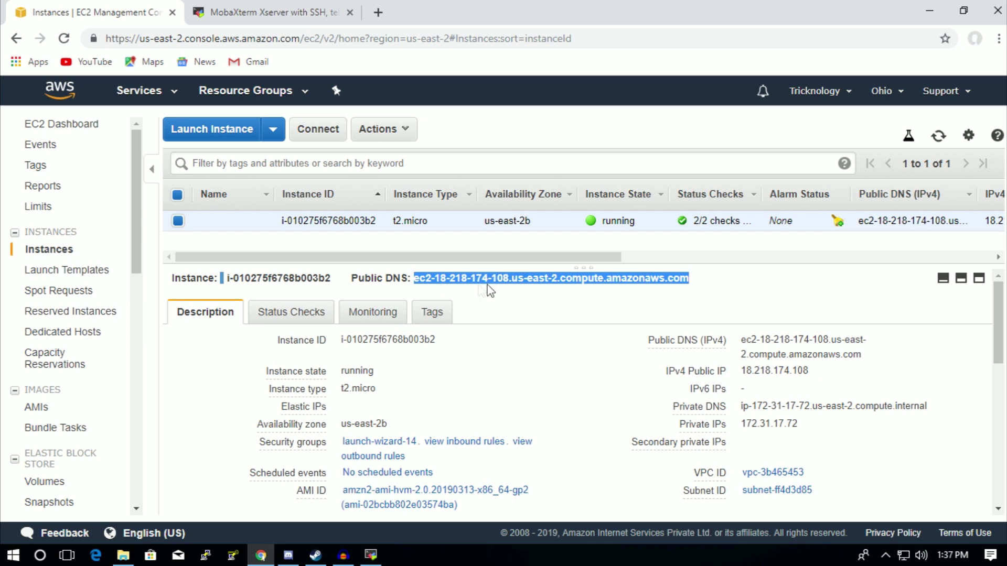
click(371, 556)
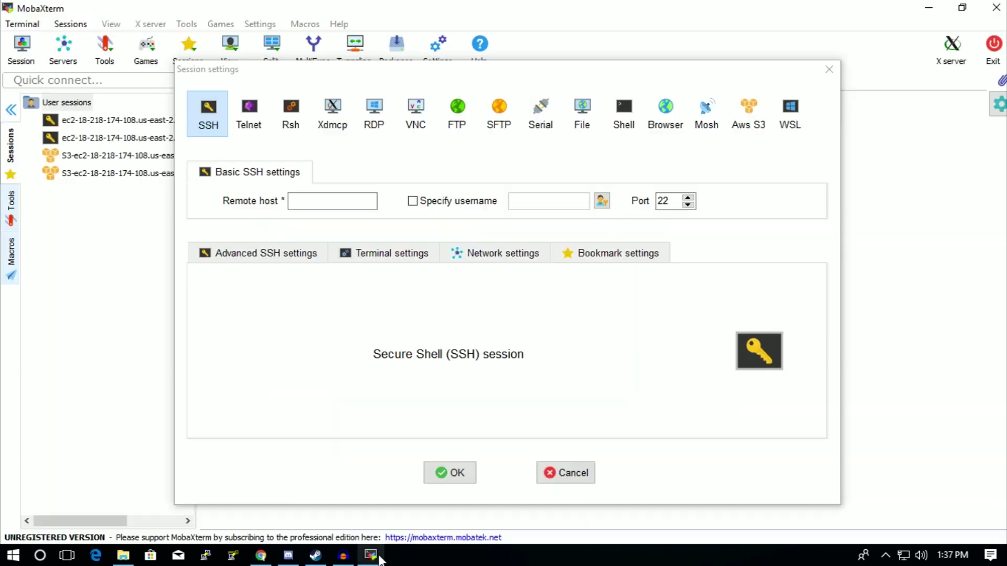
- Paste the EC2 public DNS into Remote host and leave Specify username unchecked
click(333, 202)
key(ctrl+v)
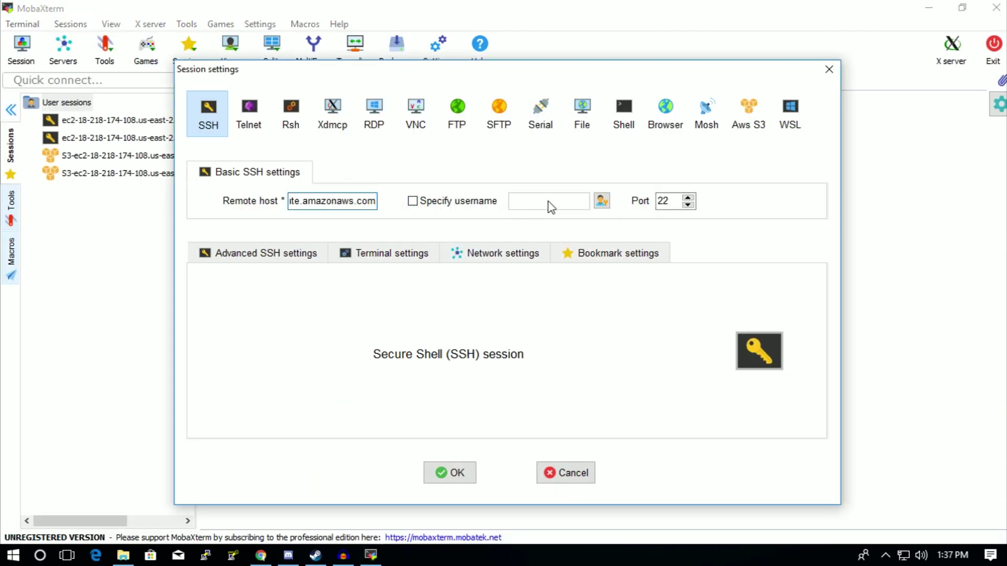
click(471, 202)
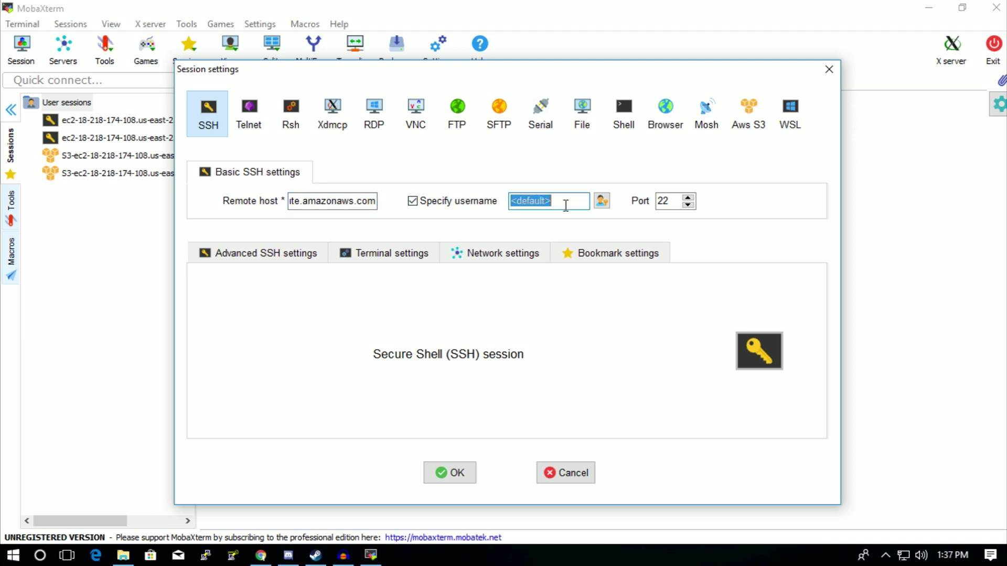
text(ec2-user)
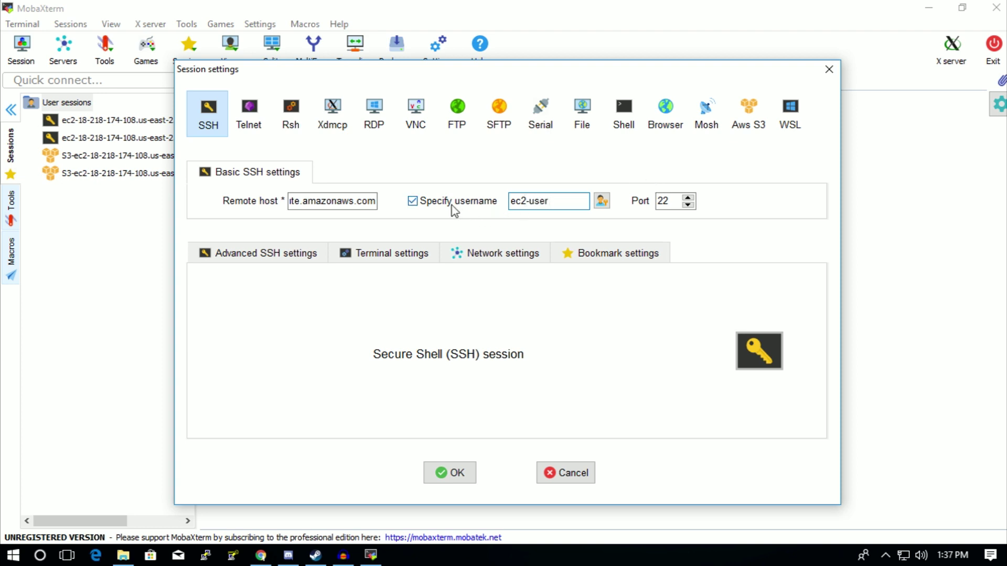
click(452, 205)
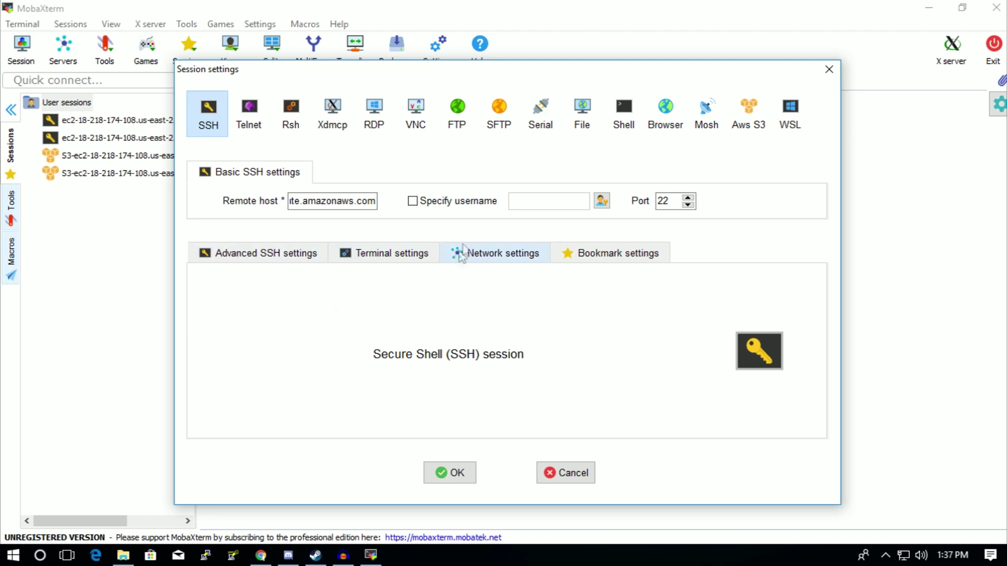
click(264, 260)
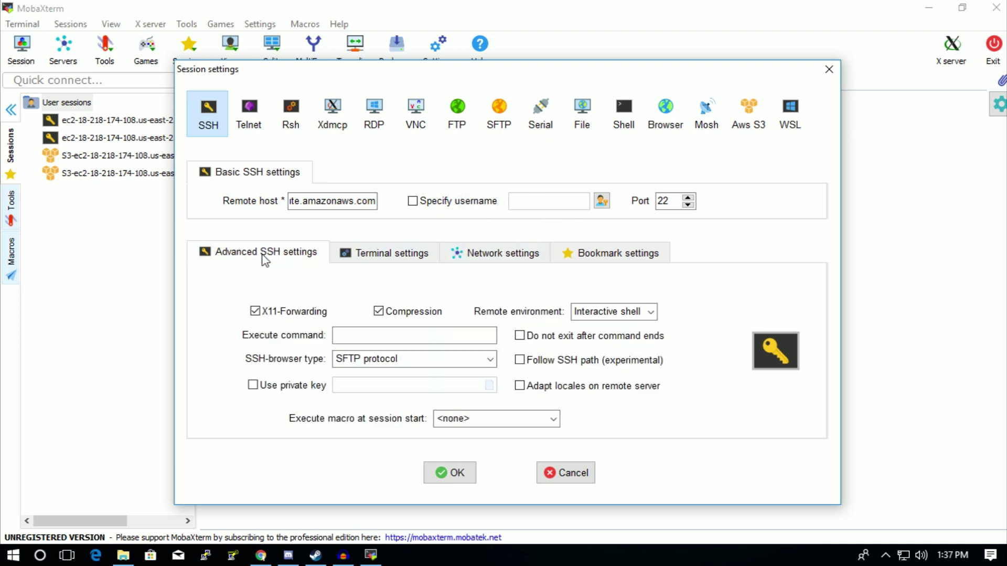
- Enable Use private key and select E:\software\Mobatex\SSL.pem
click(254, 386)
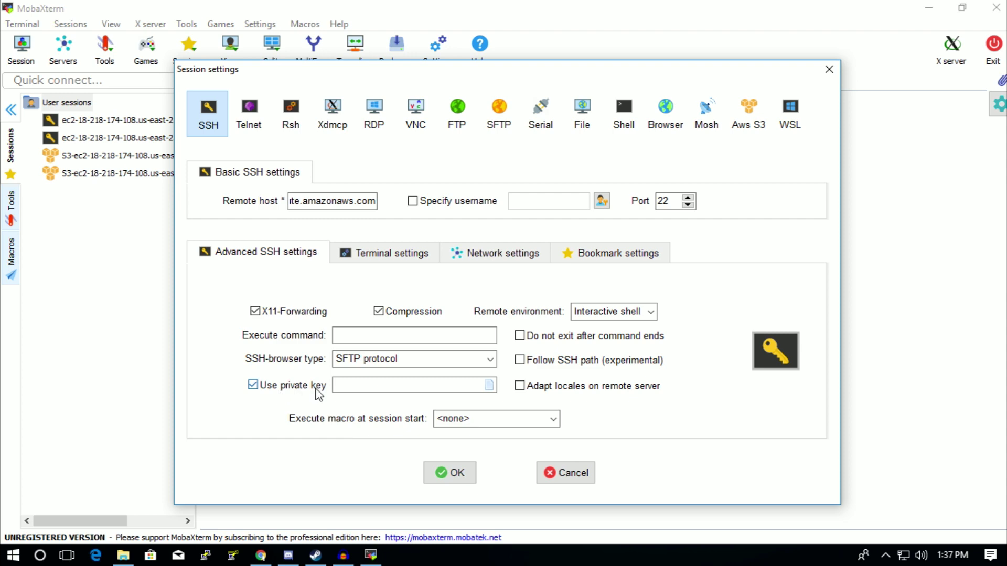
click(490, 387)
click(450, 228)
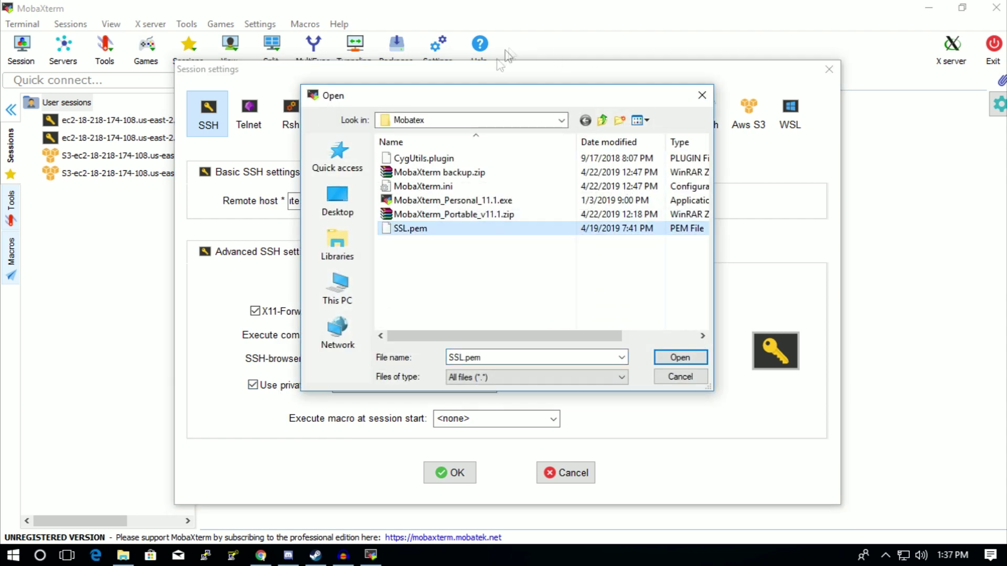
drag(474, 95, 620, 105)
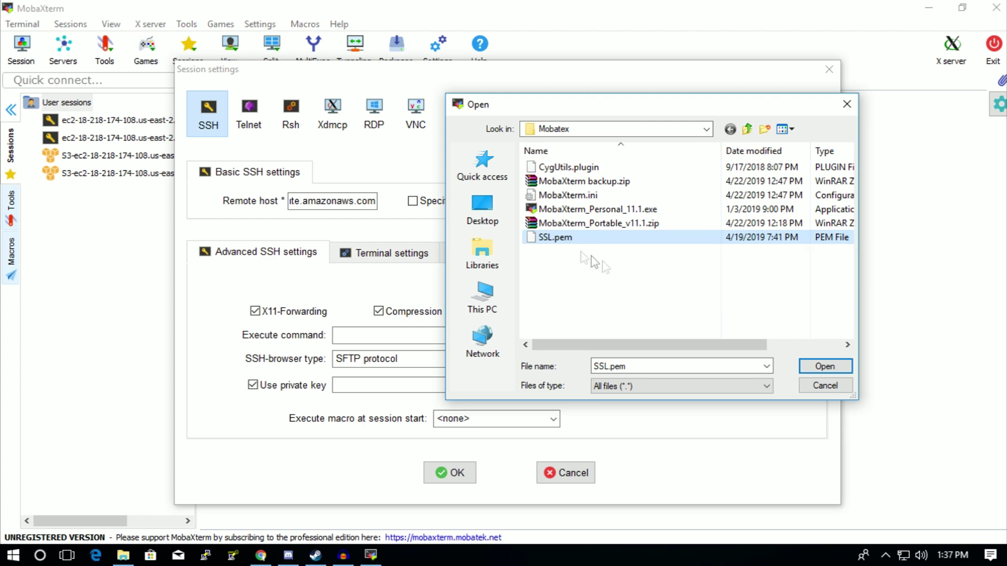
click(585, 272)
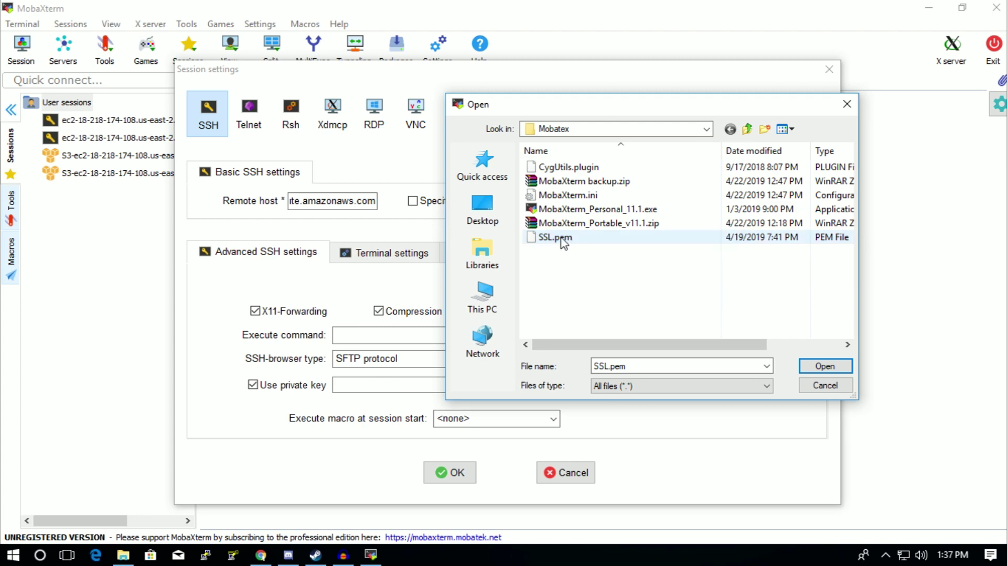
double_click(561, 239)
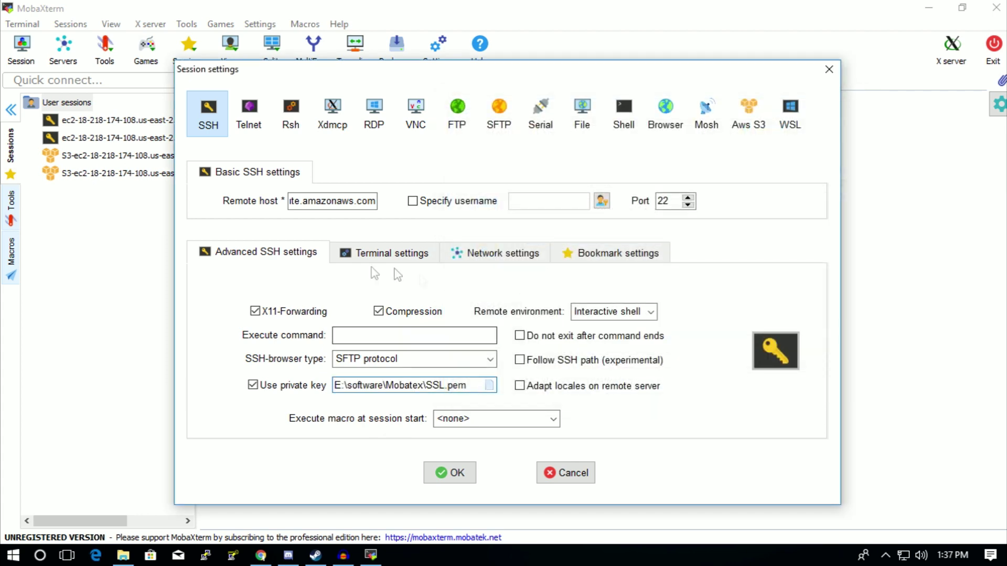
- Confirm the SSH settings with OK to connect as ec2-user
click(260, 555)
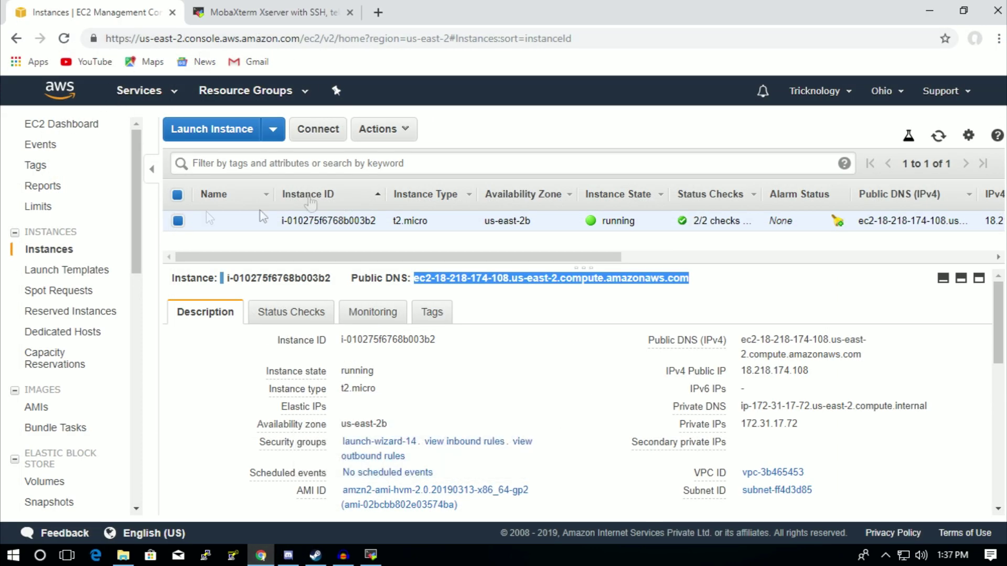
click(930, 11)
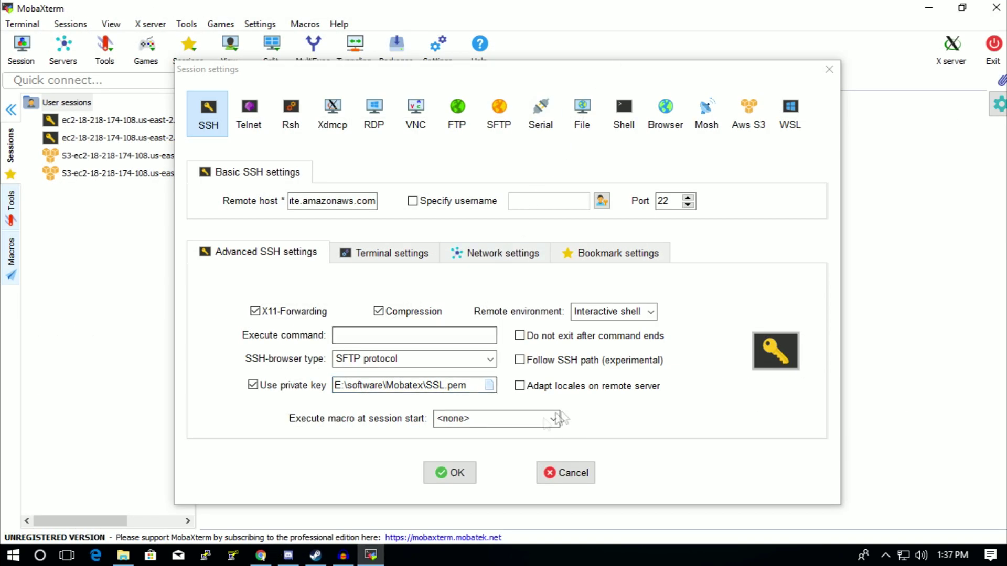
click(455, 473)
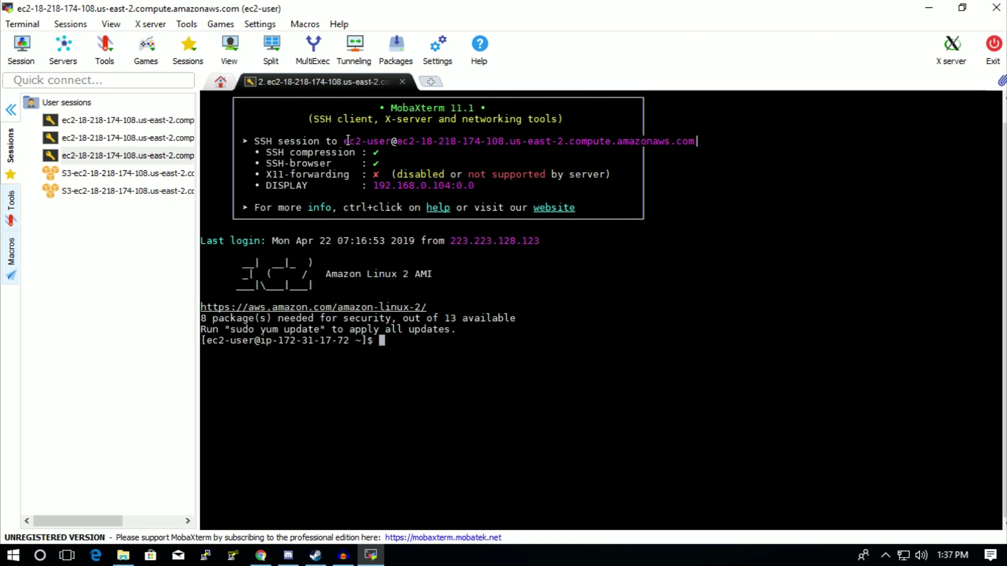
text(yum list)
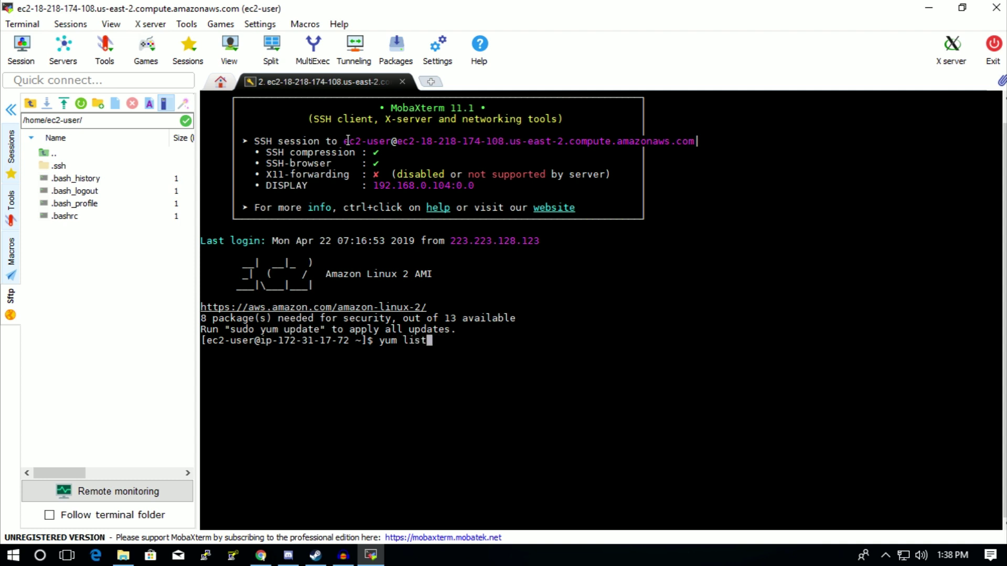
- Run yum list at the ec2-user prompt in the MobaXterm terminal
key(Return)
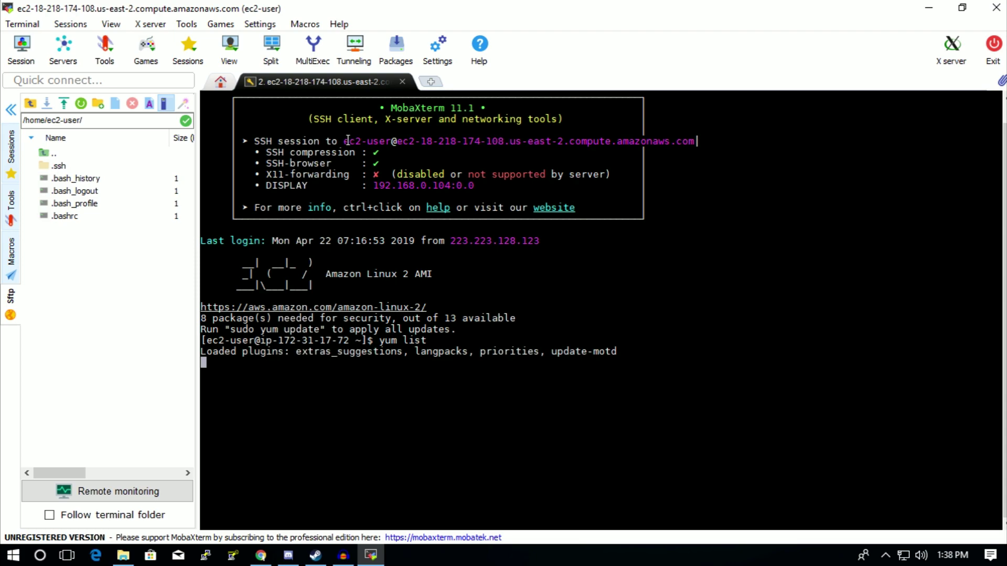